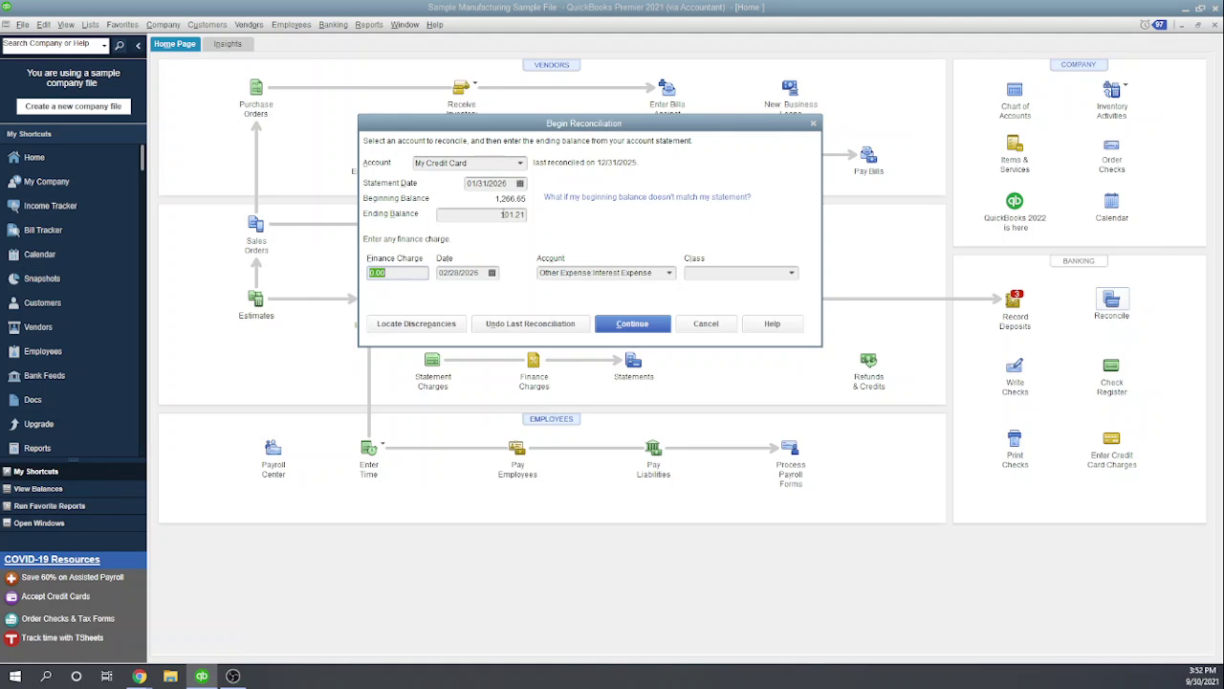
# - List the card transactions and leave the 101.21 charge and 1,266.65 payment cleared, difference 0.00
pyautogui.click(628, 325)
pyautogui.press('Return')
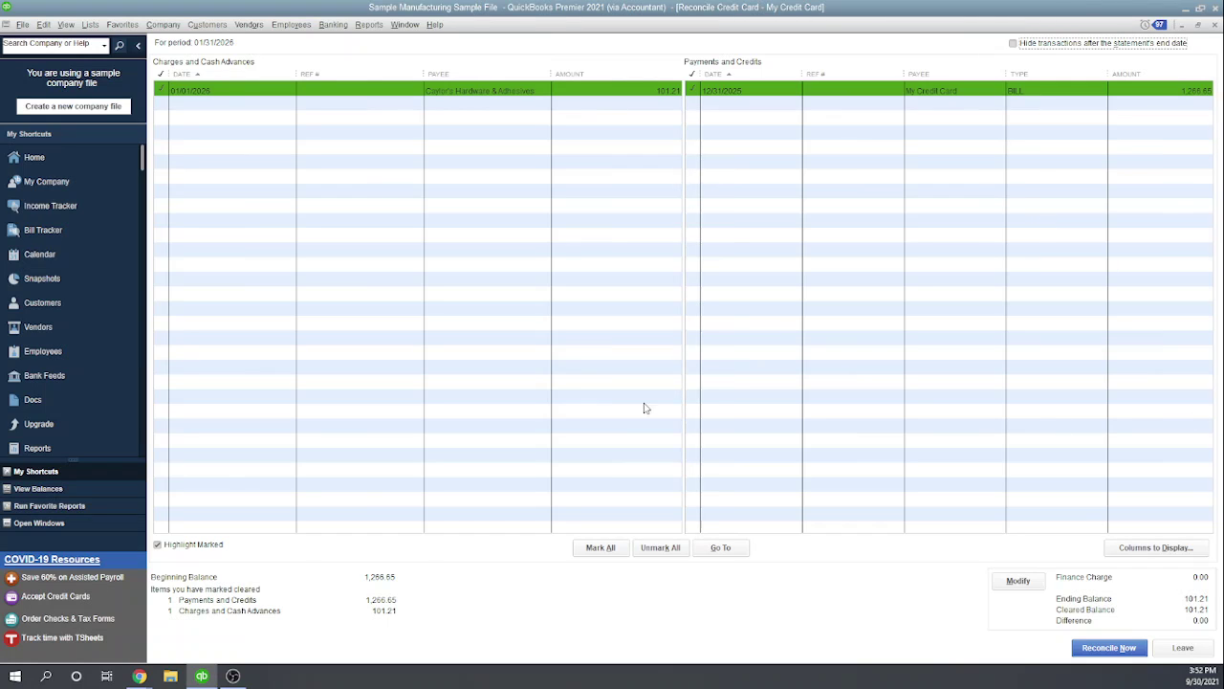
pyautogui.click(162, 95)
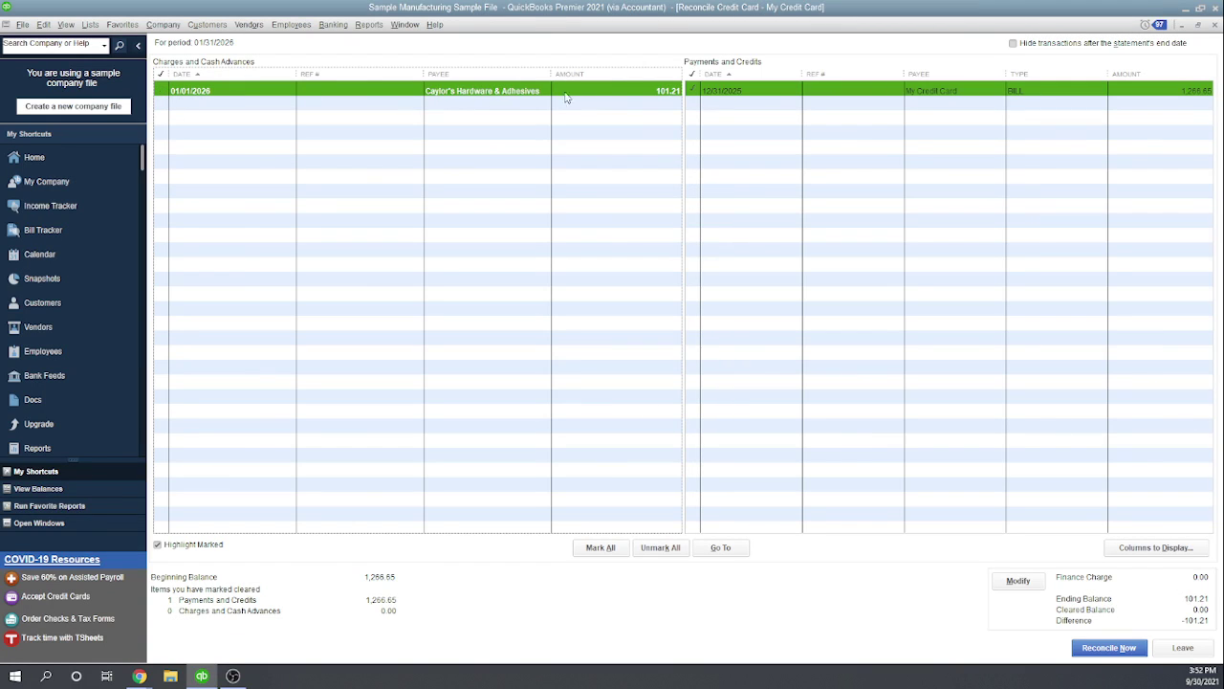
pyautogui.click(695, 92)
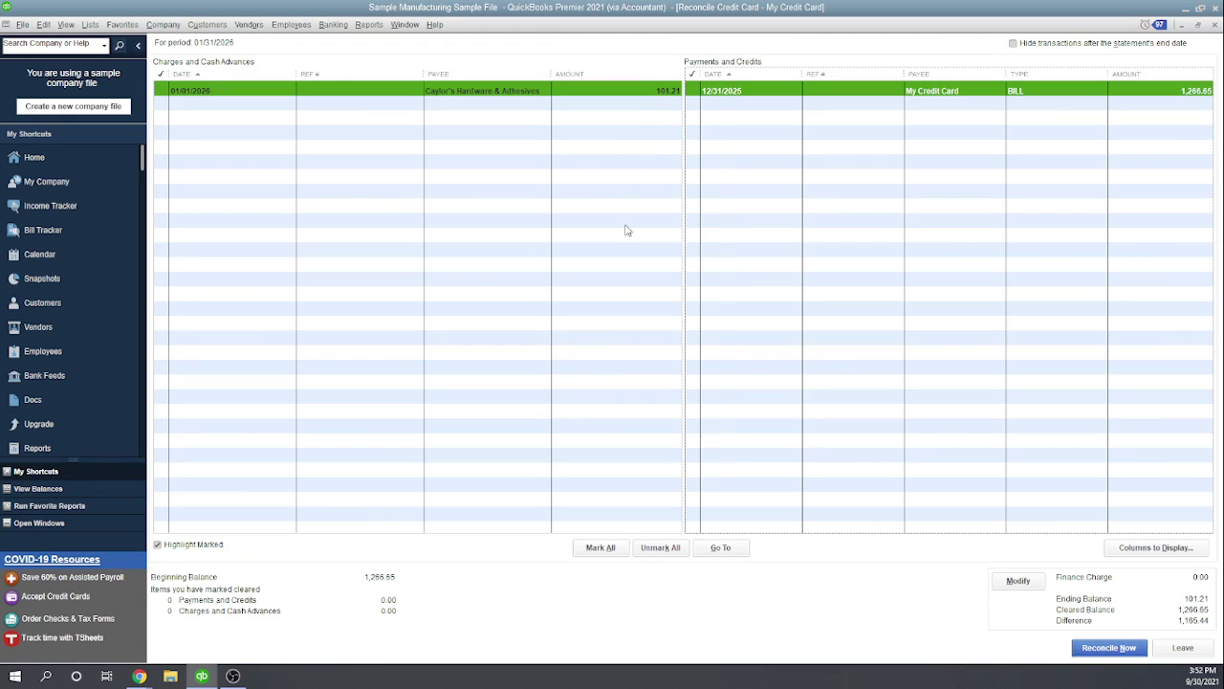
pyautogui.click(165, 94)
pyautogui.click(696, 92)
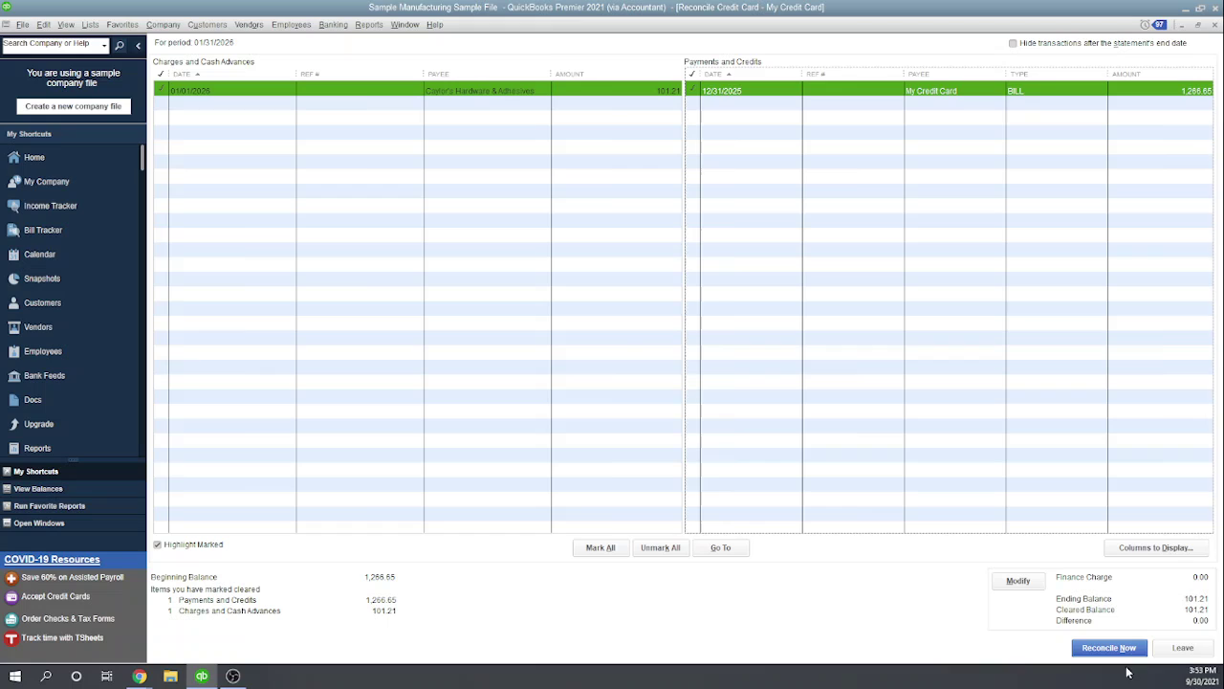
# - Reconcile now and opt to write a check for the 101.21 balance immediately
pyautogui.click(1117, 651)
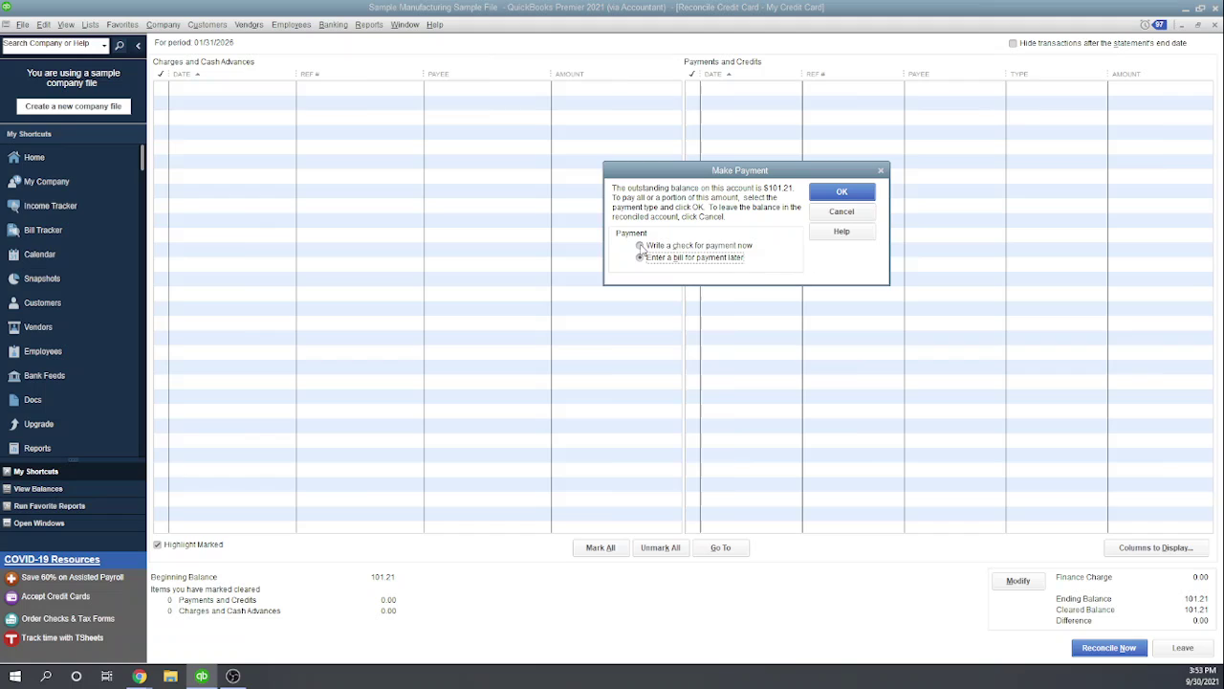
pyautogui.click(639, 246)
pyautogui.click(841, 192)
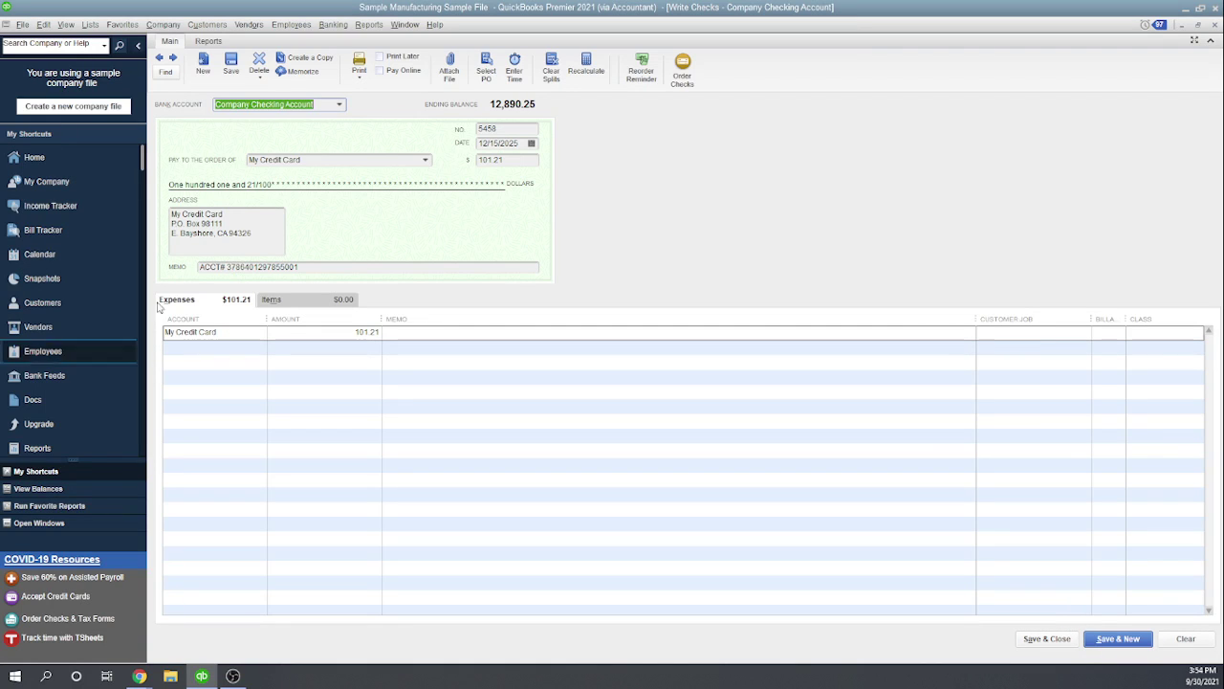
# - Keep My Credit Card as the expense account on check 5458's 101.21 line and save it
pyautogui.click(215, 335)
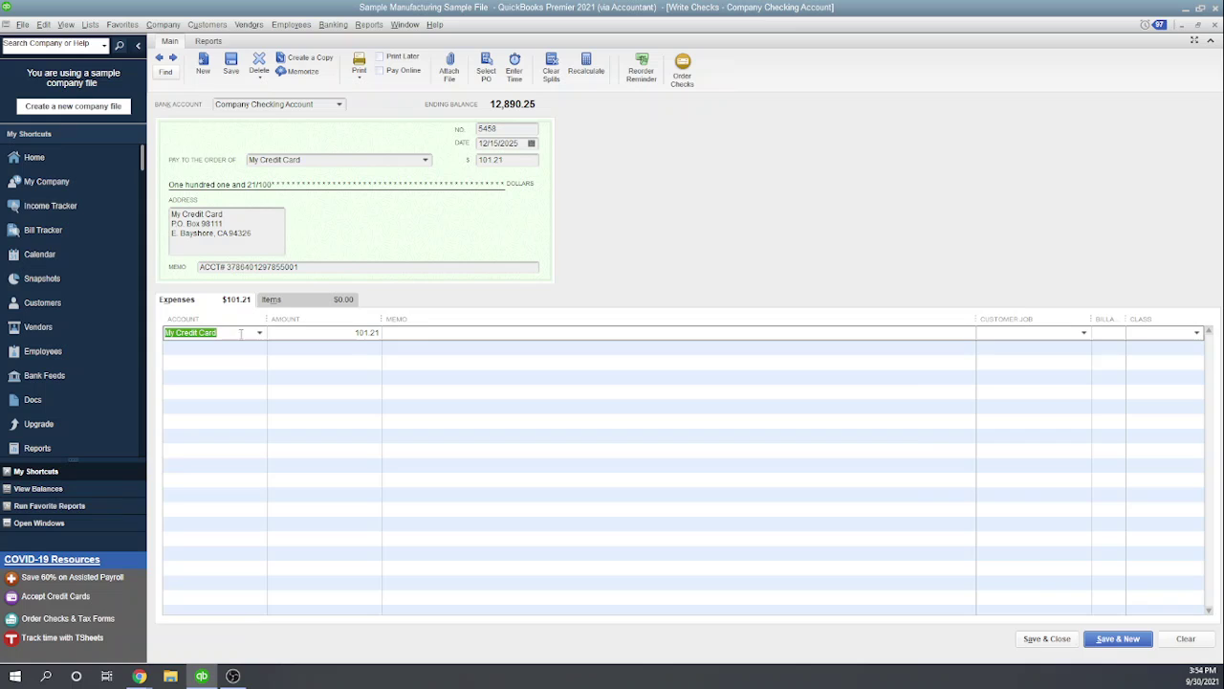
pyautogui.click(260, 333)
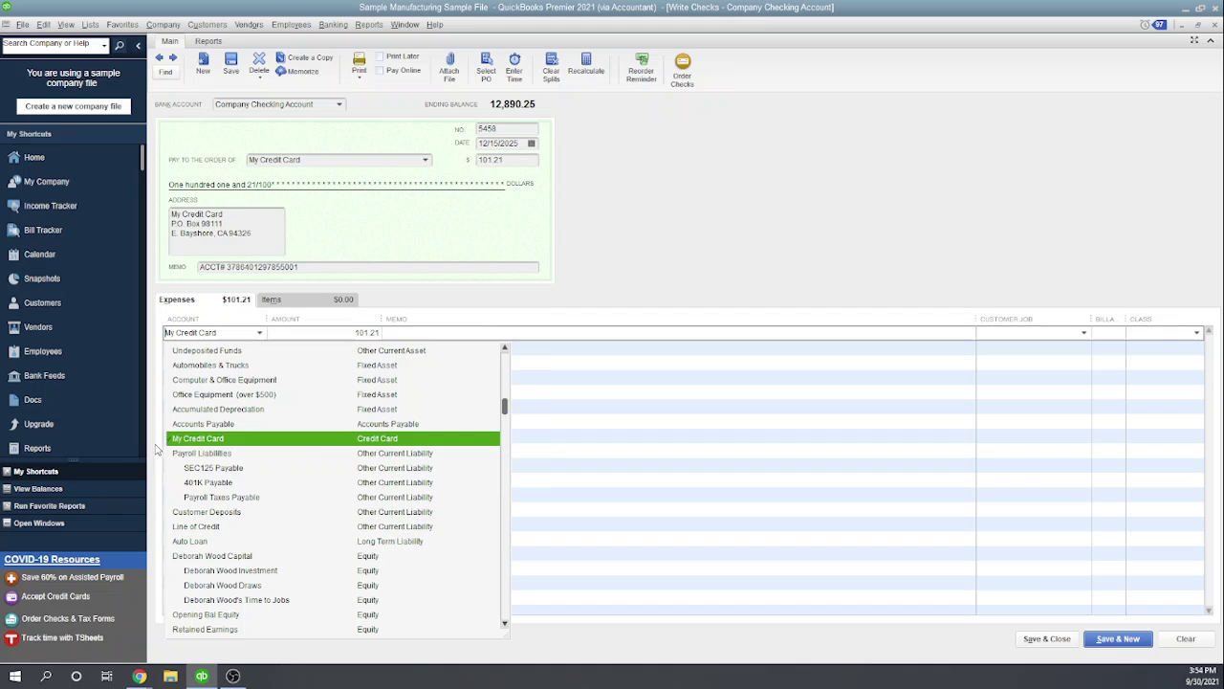
pyautogui.click(621, 437)
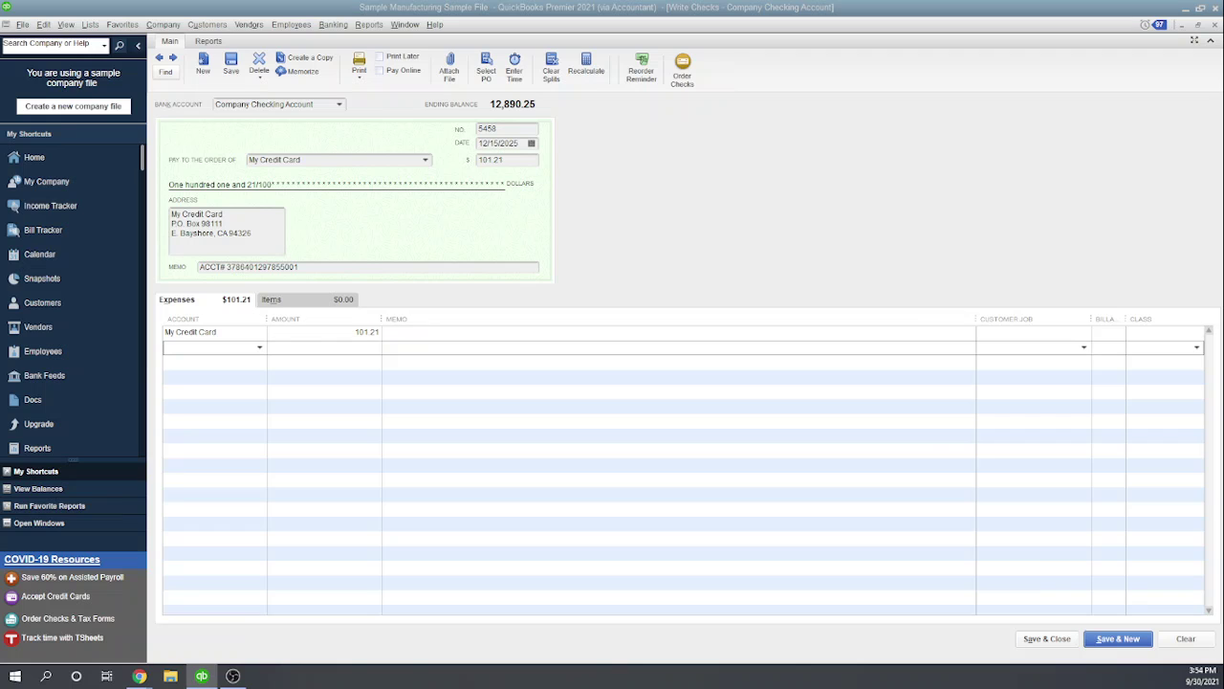
pyautogui.press('Escape')
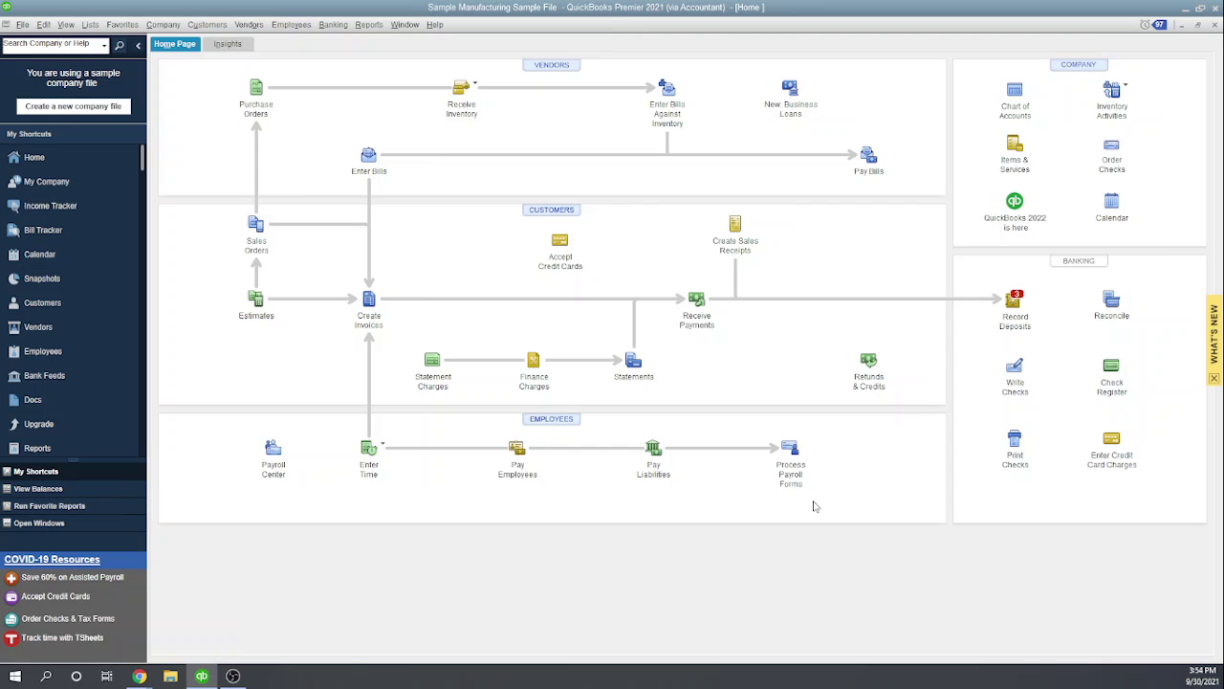
# - Begin reconciling My Credit Card for 02/28/2026 with ending balance 101.21
pyautogui.click(1108, 380)
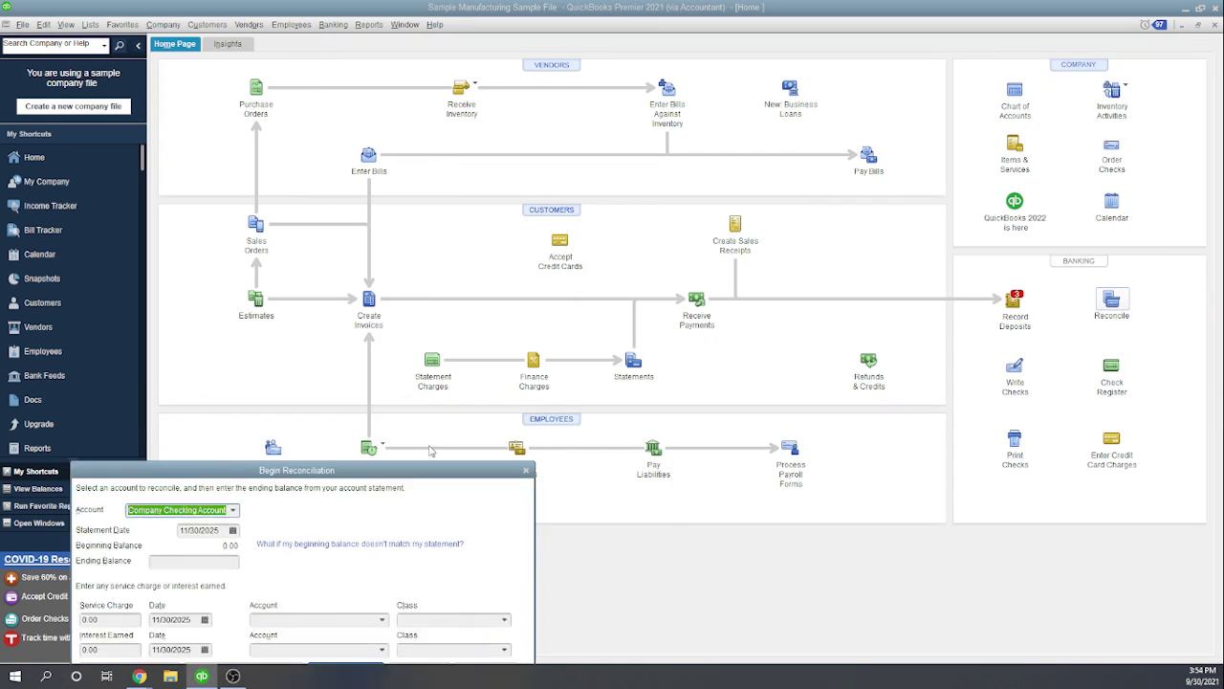
pyautogui.moveTo(457, 475); pyautogui.dragTo(648, 243)
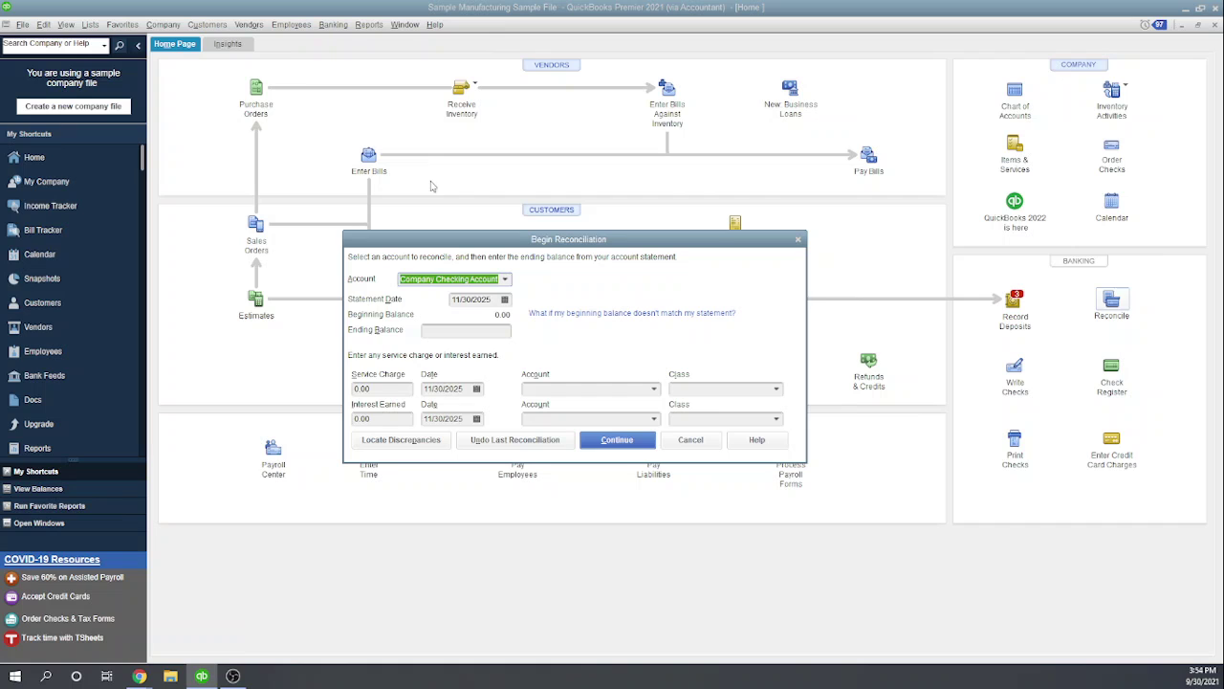
pyautogui.click(505, 280)
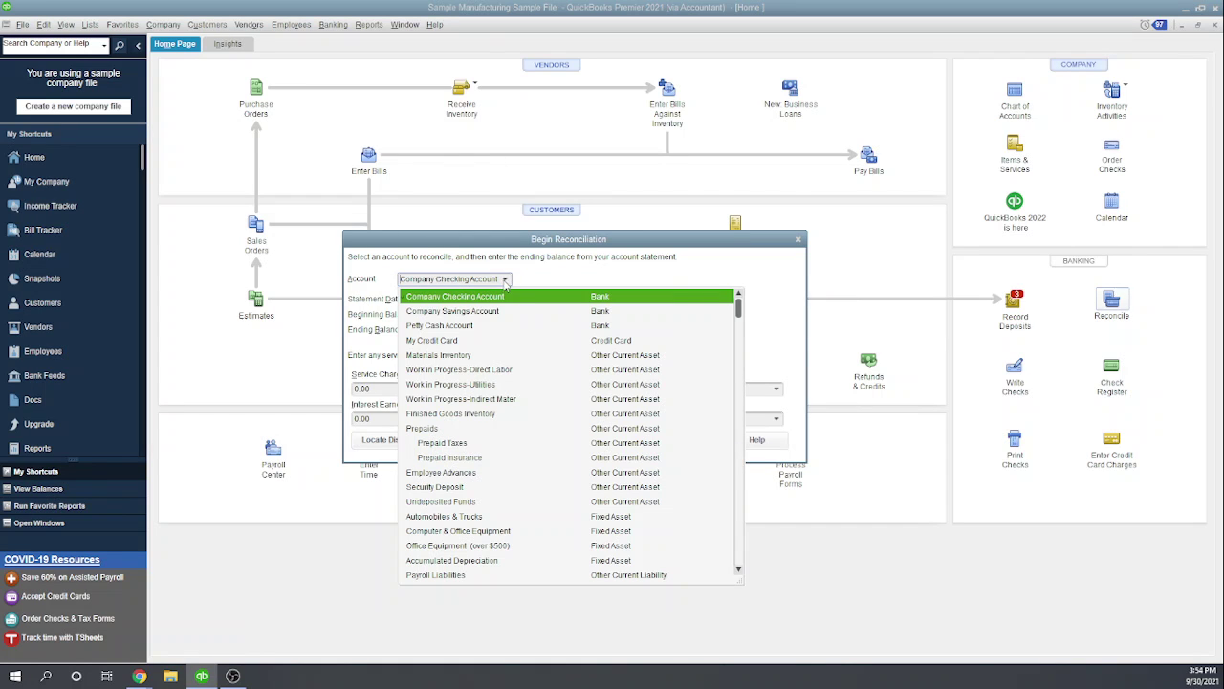
pyautogui.click(437, 342)
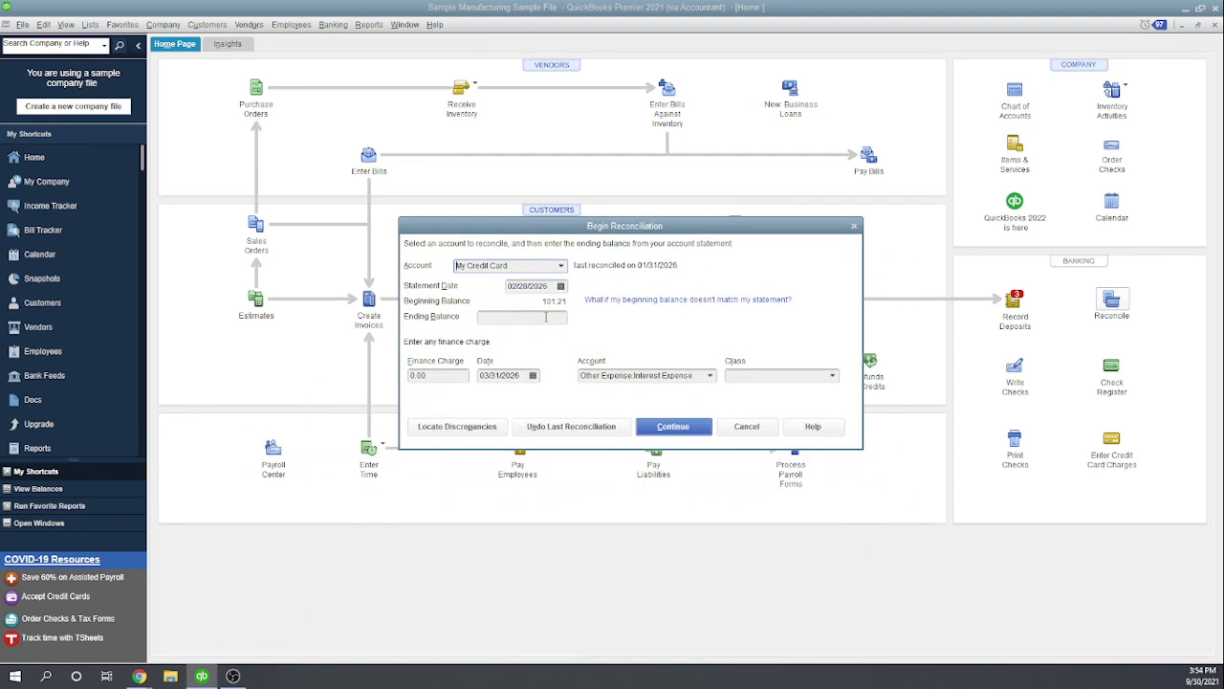
pyautogui.click(546, 316)
pyautogui.write('101.21')
pyautogui.click(674, 426)
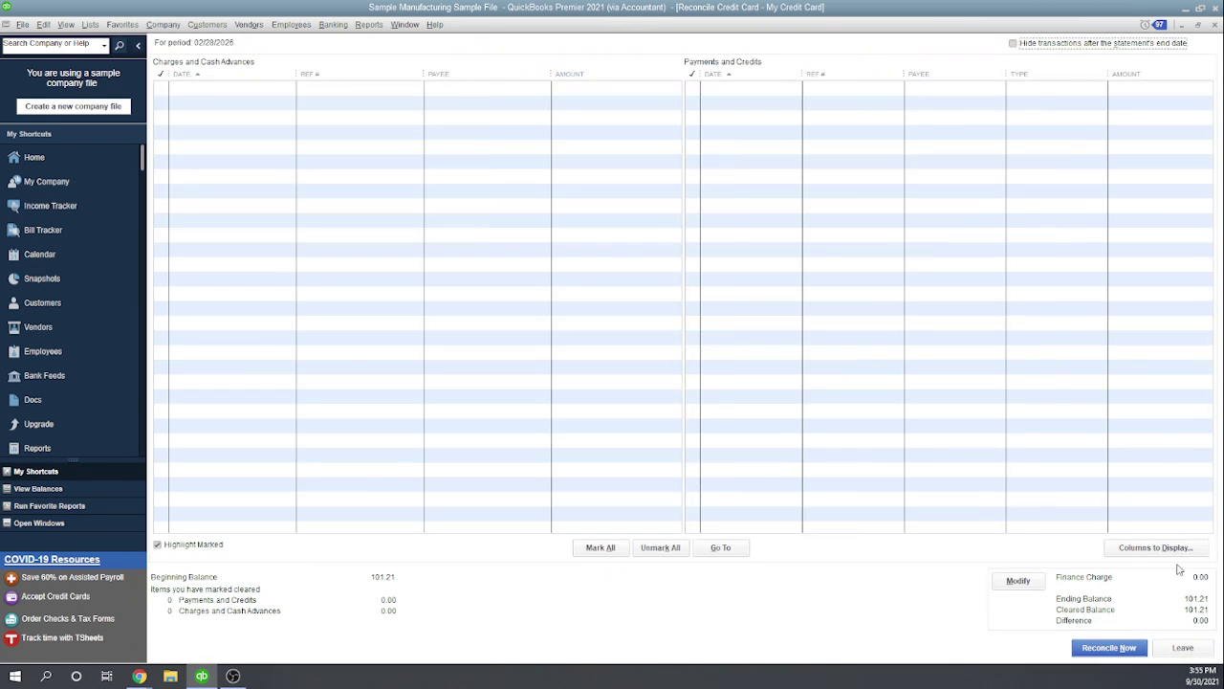
# - Reconcile now and keep 'Enter a bill for payment later' for the 101.21 balance
pyautogui.click(1111, 648)
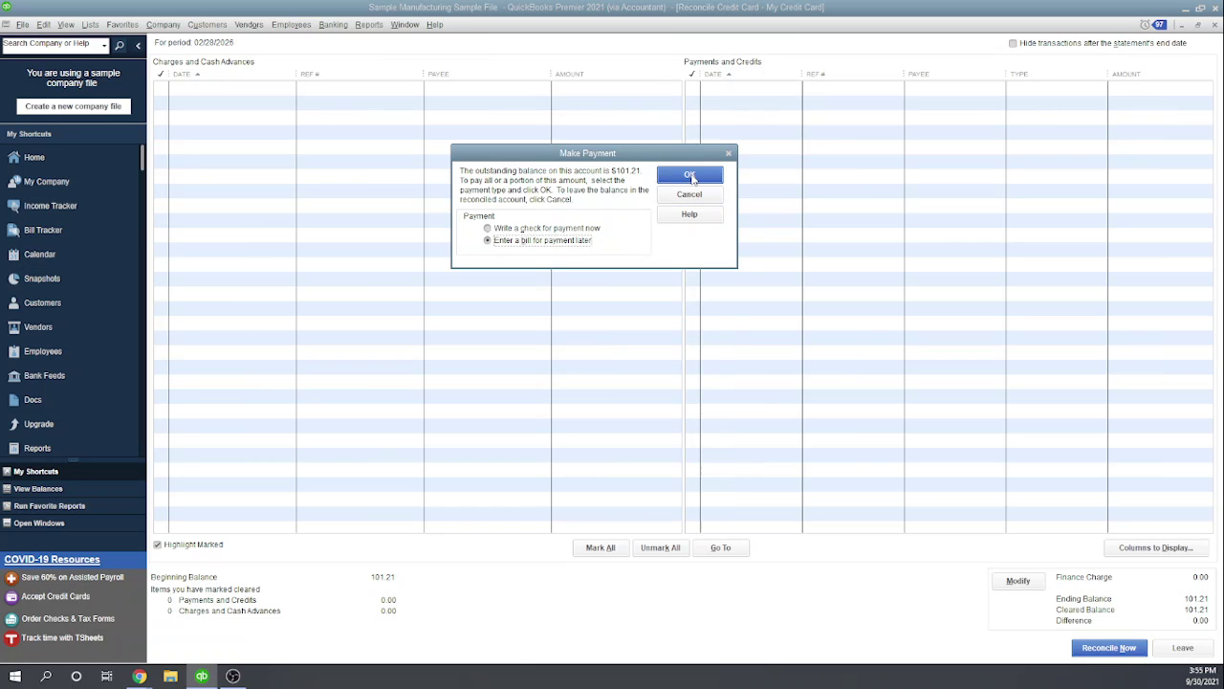
pyautogui.click(690, 176)
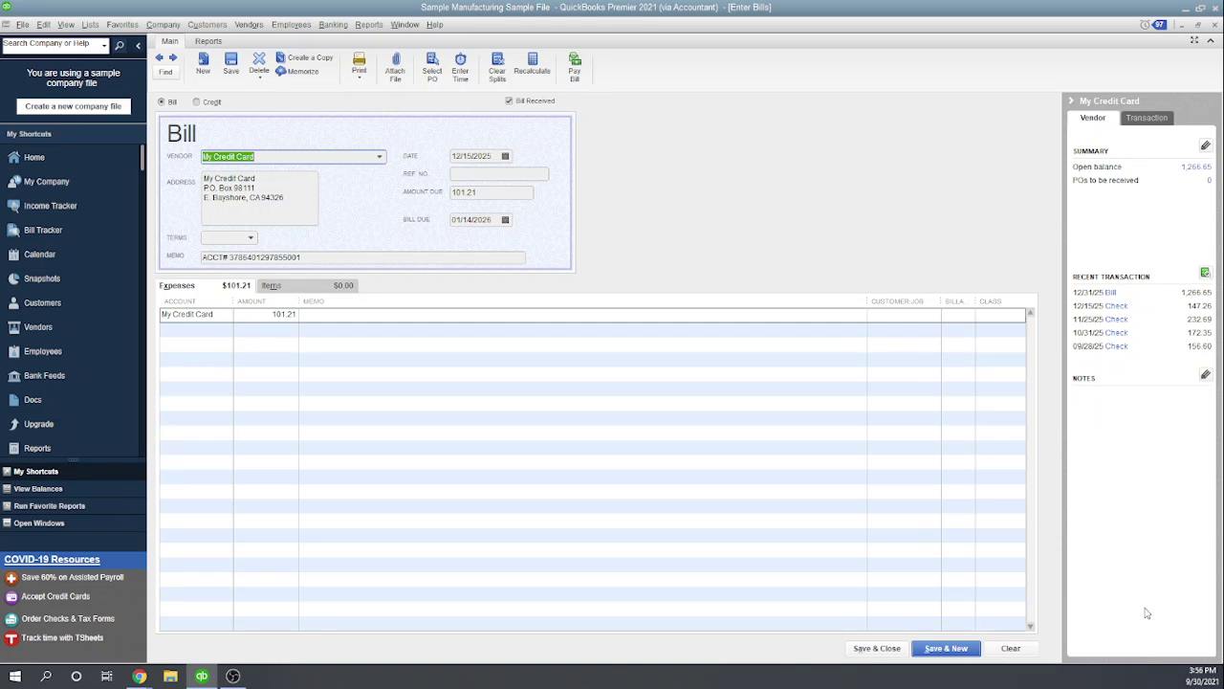
# - Save and close the 101.21 My Credit Card bill due 01/14/2026
pyautogui.click(877, 649)
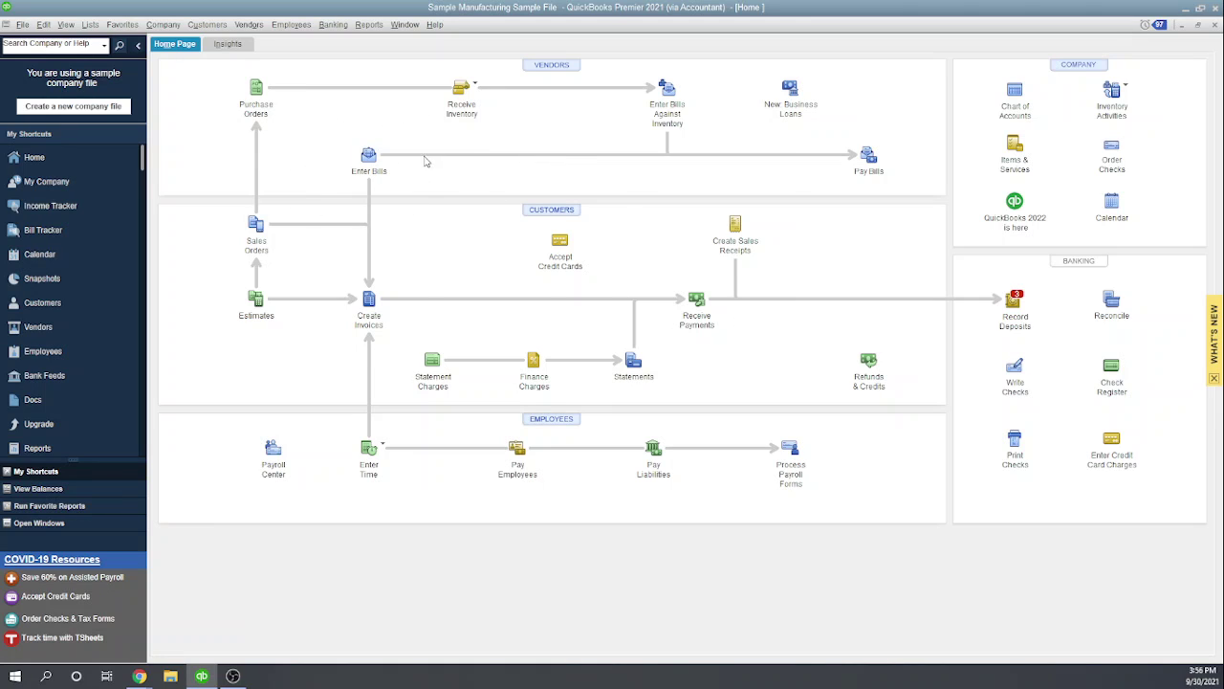
# - In Pay Bills, select the 01/14/2026 My Credit Card bill and pay it
pyautogui.click(868, 161)
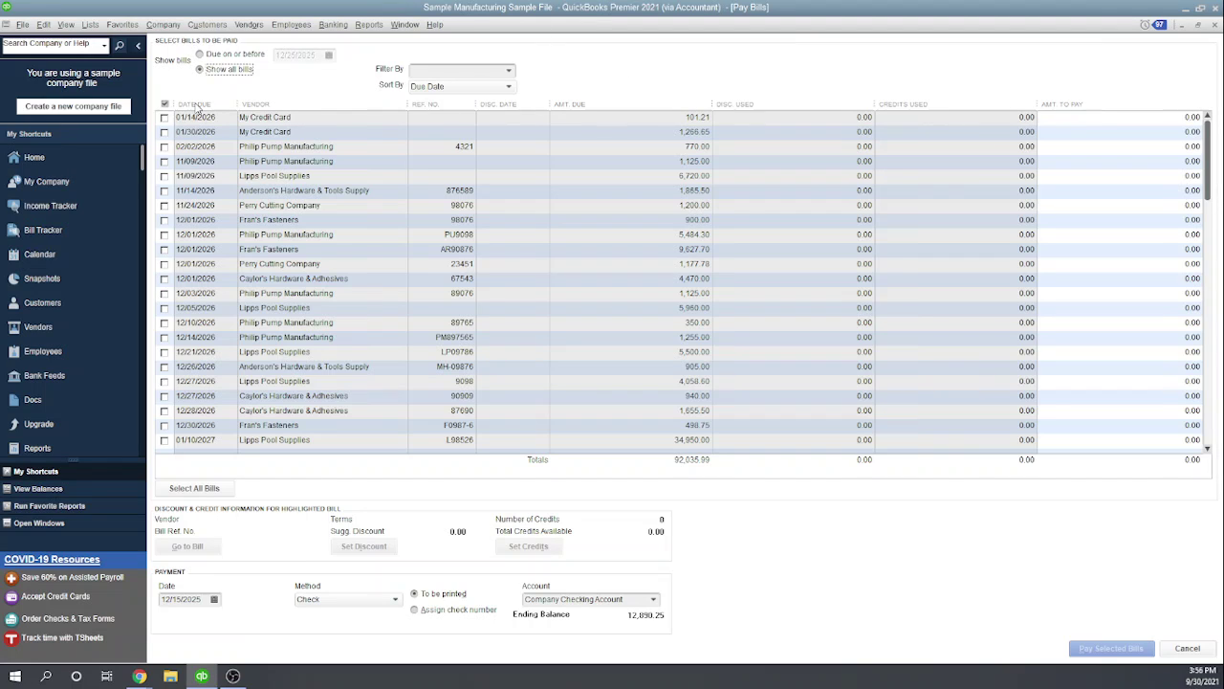
pyautogui.click(164, 117)
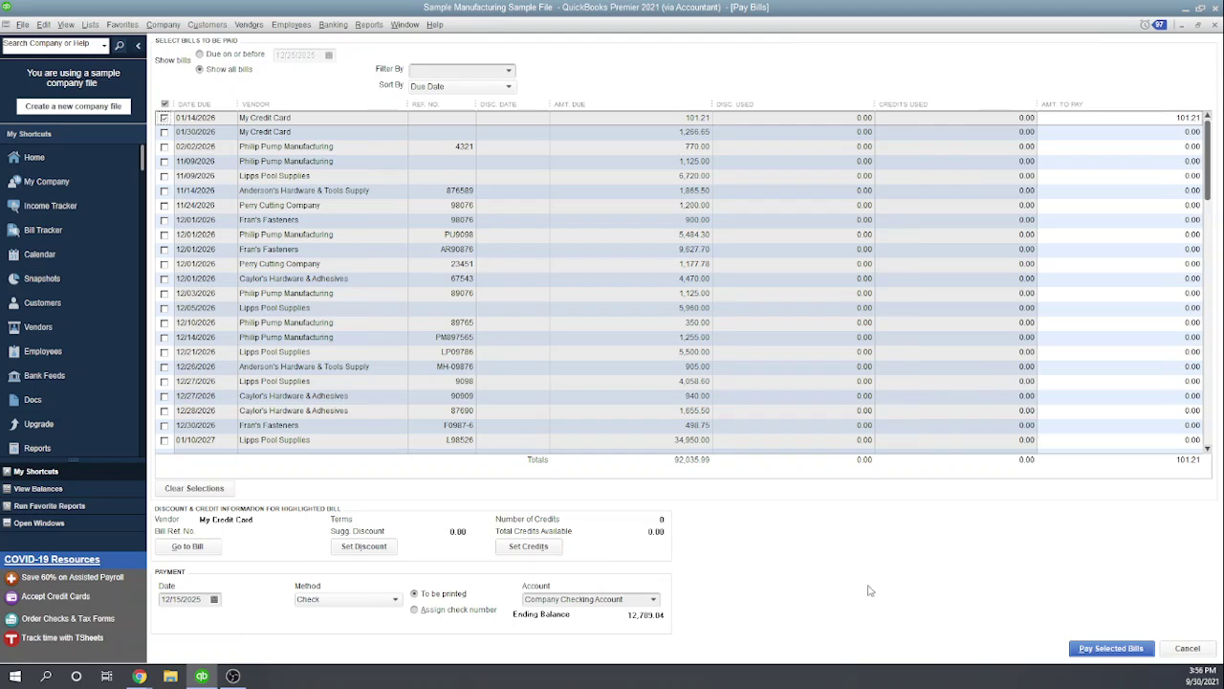
pyautogui.click(1115, 650)
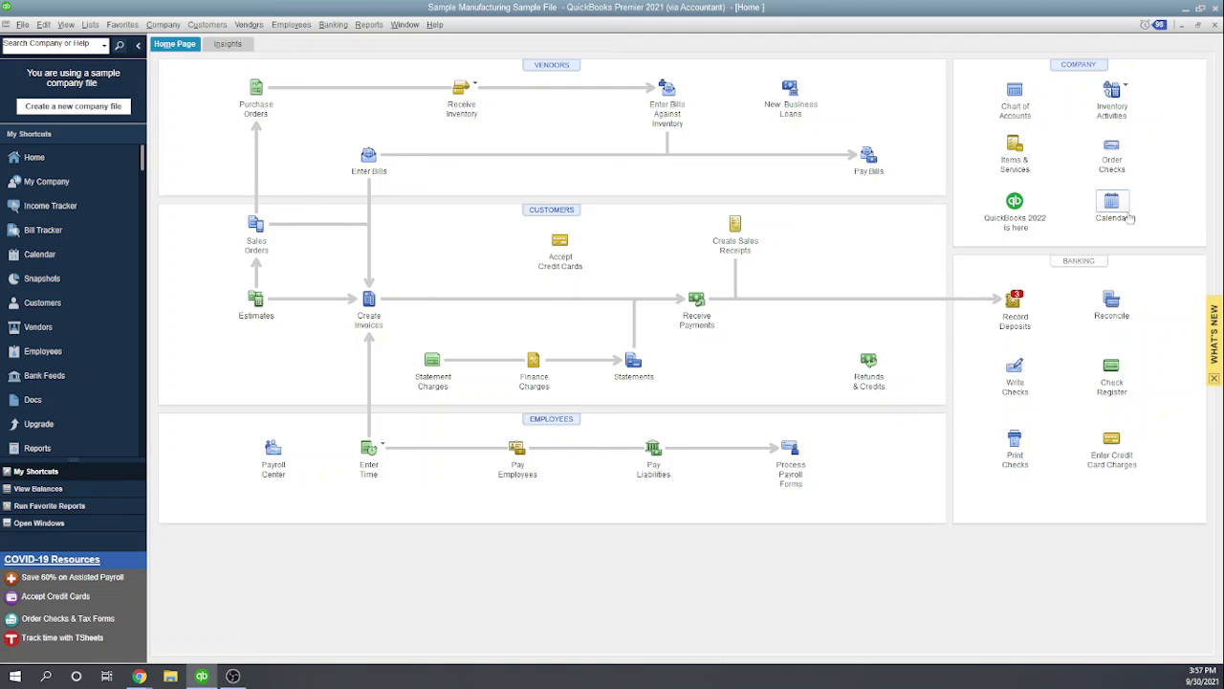
# - Write check 5458 to My Credit Card, changing the amount from 147.26 to 101.21
pyautogui.click(1015, 373)
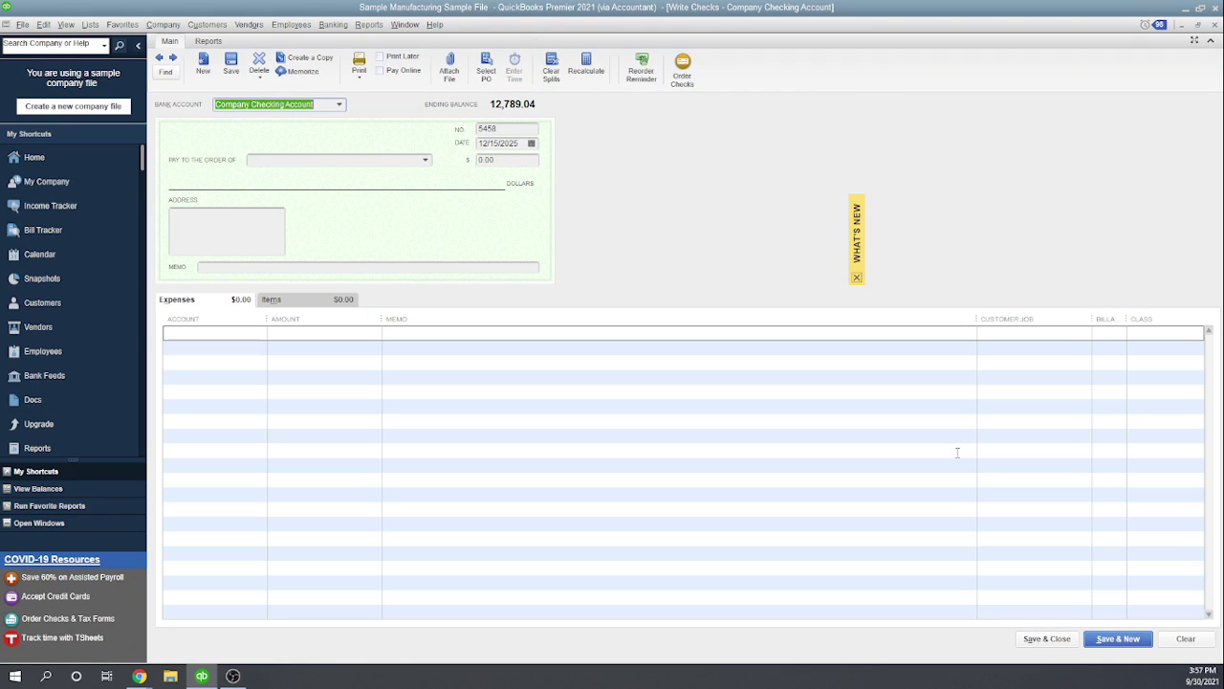
pyautogui.click(427, 163)
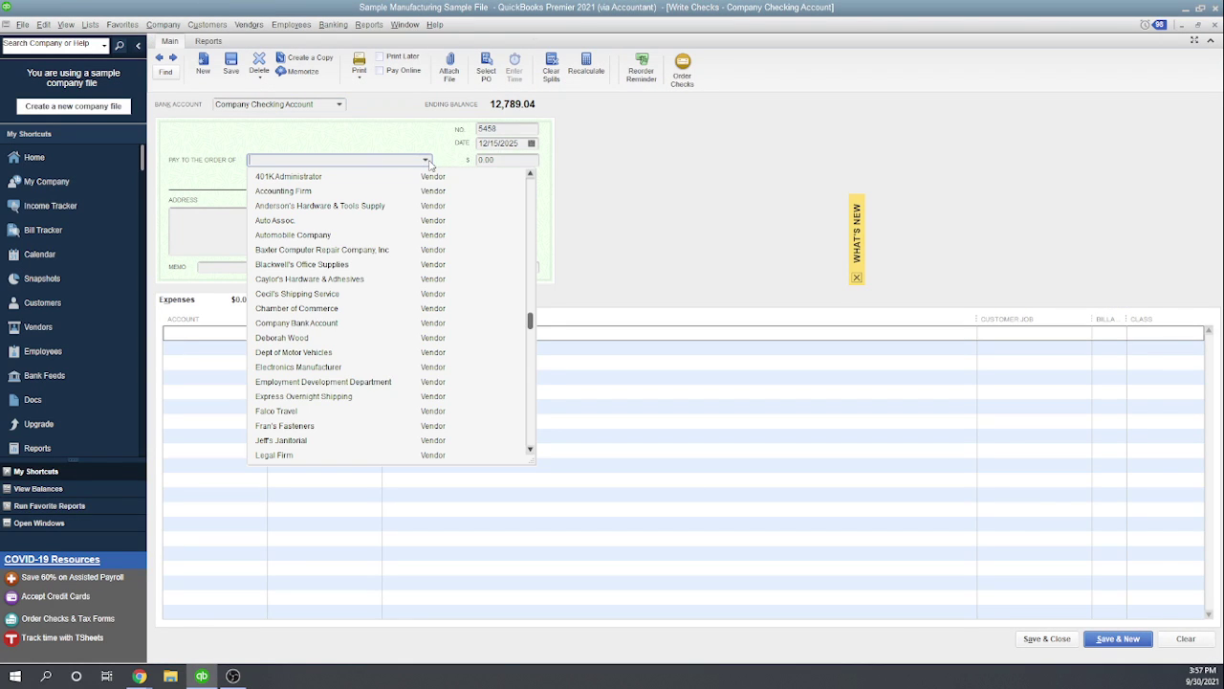
pyautogui.write('my')
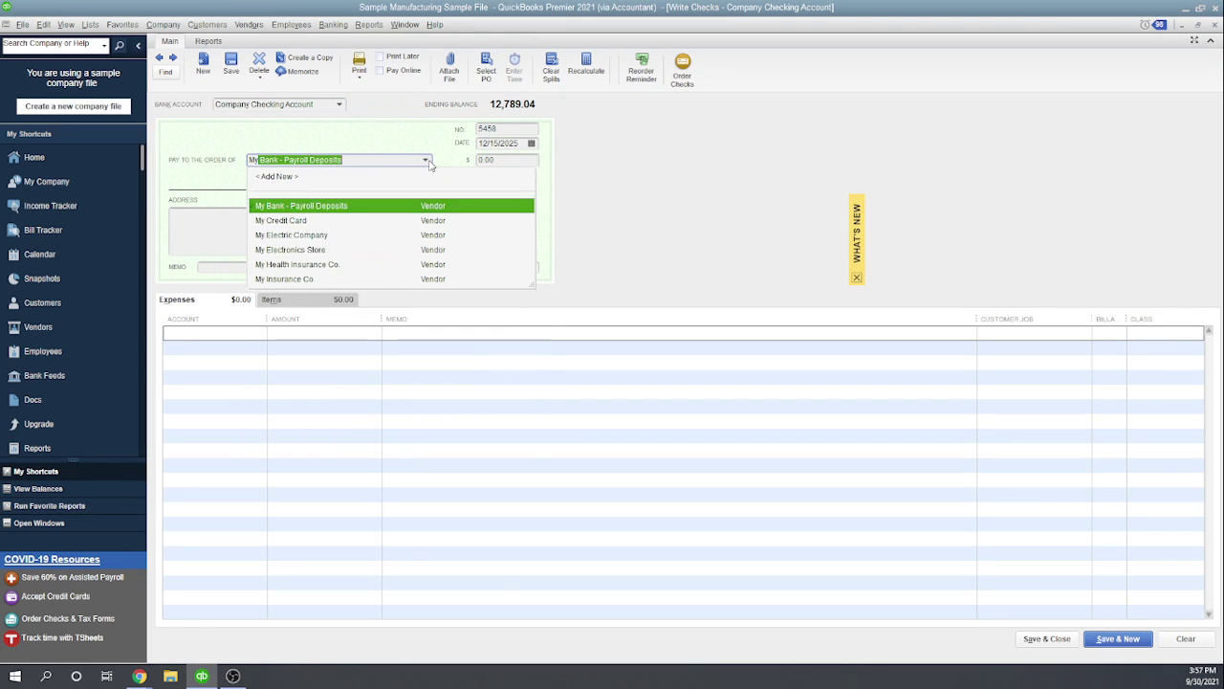
pyautogui.click(297, 224)
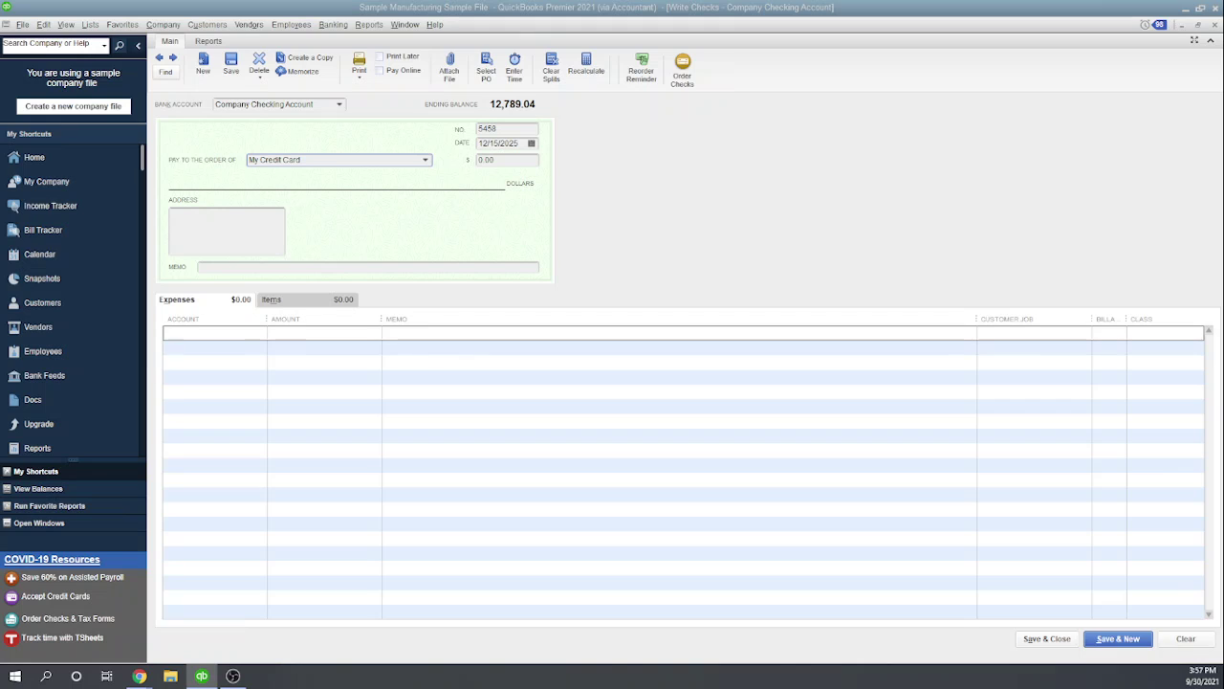
pyautogui.press('Tab')
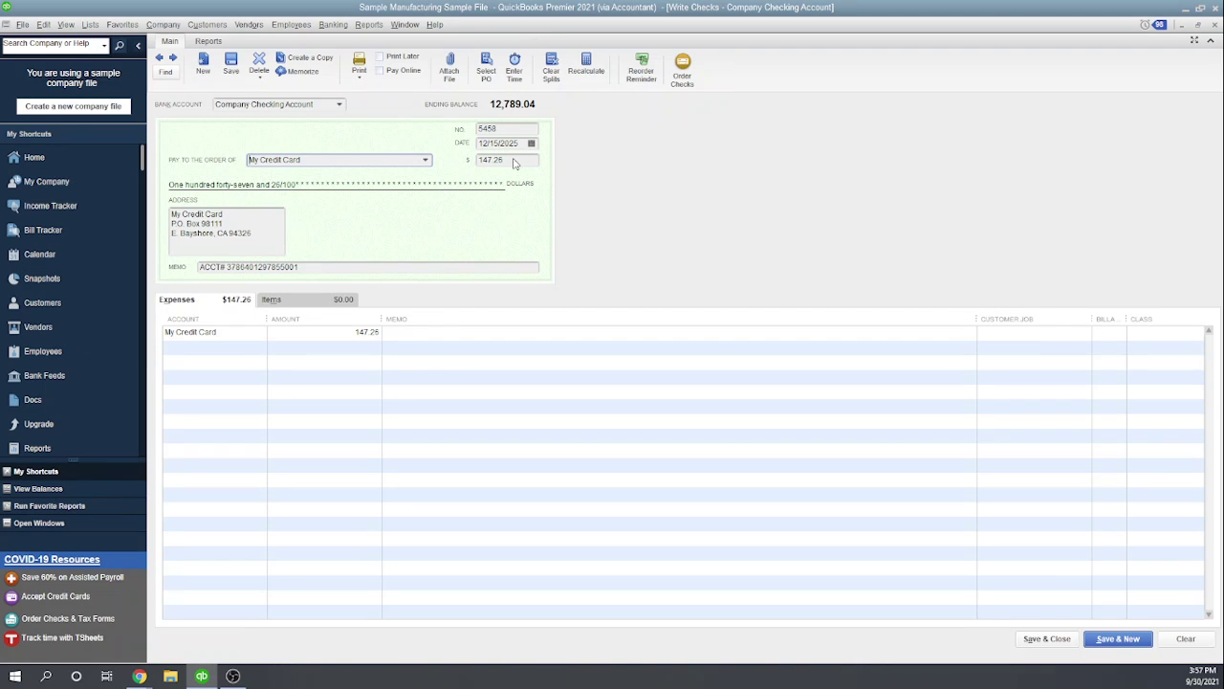
pyautogui.moveTo(507, 161); pyautogui.dragTo(441, 161)
pyautogui.write('0')
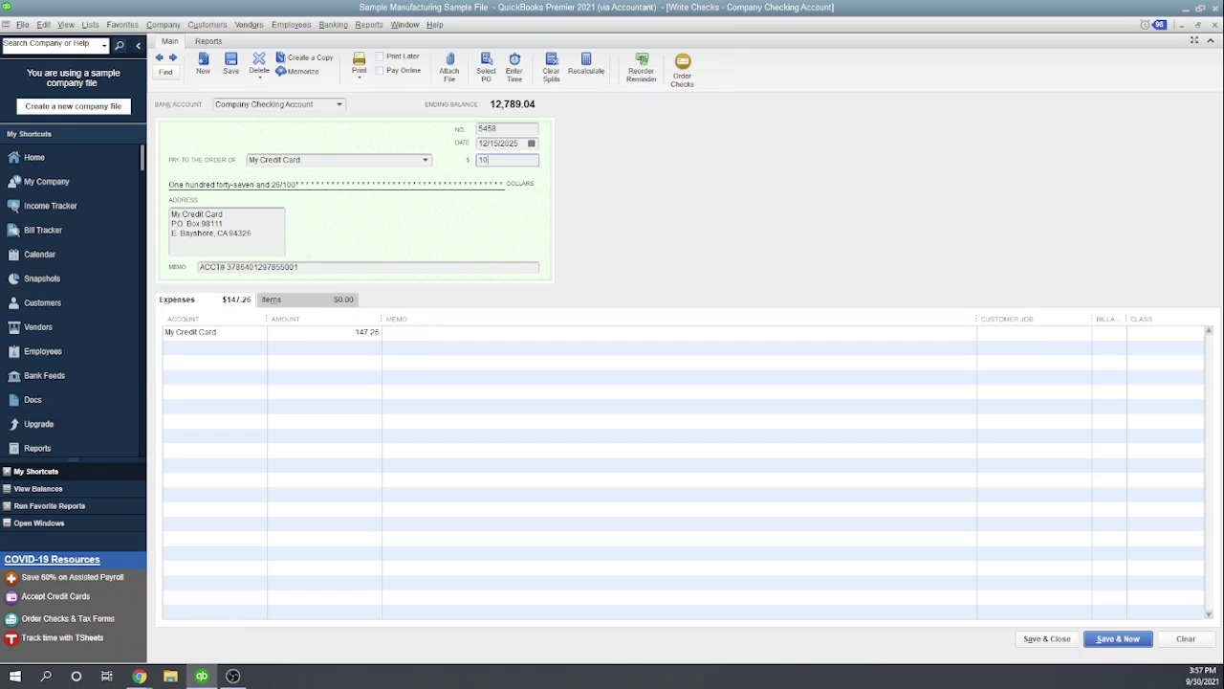
pyautogui.write('1.21')
pyautogui.press('Tab')
pyautogui.press('Tab')
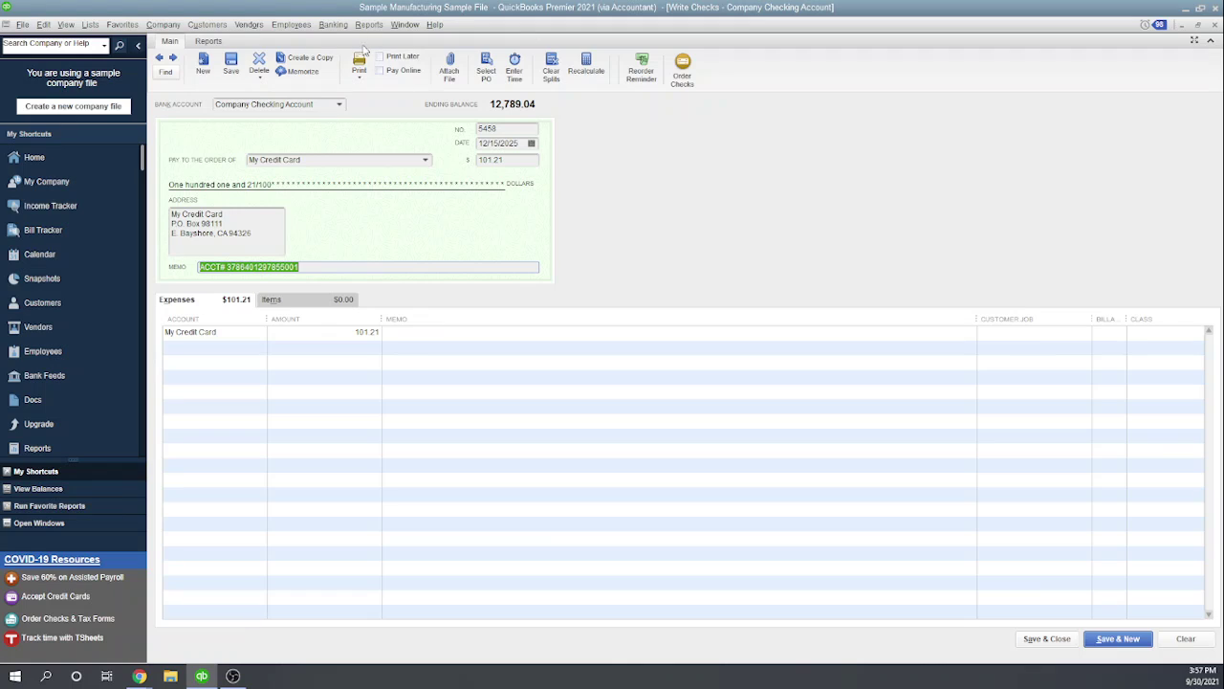
# - Toggle Print Later off again, then start printing the check and cancel the check number prompt
pyautogui.click(380, 57)
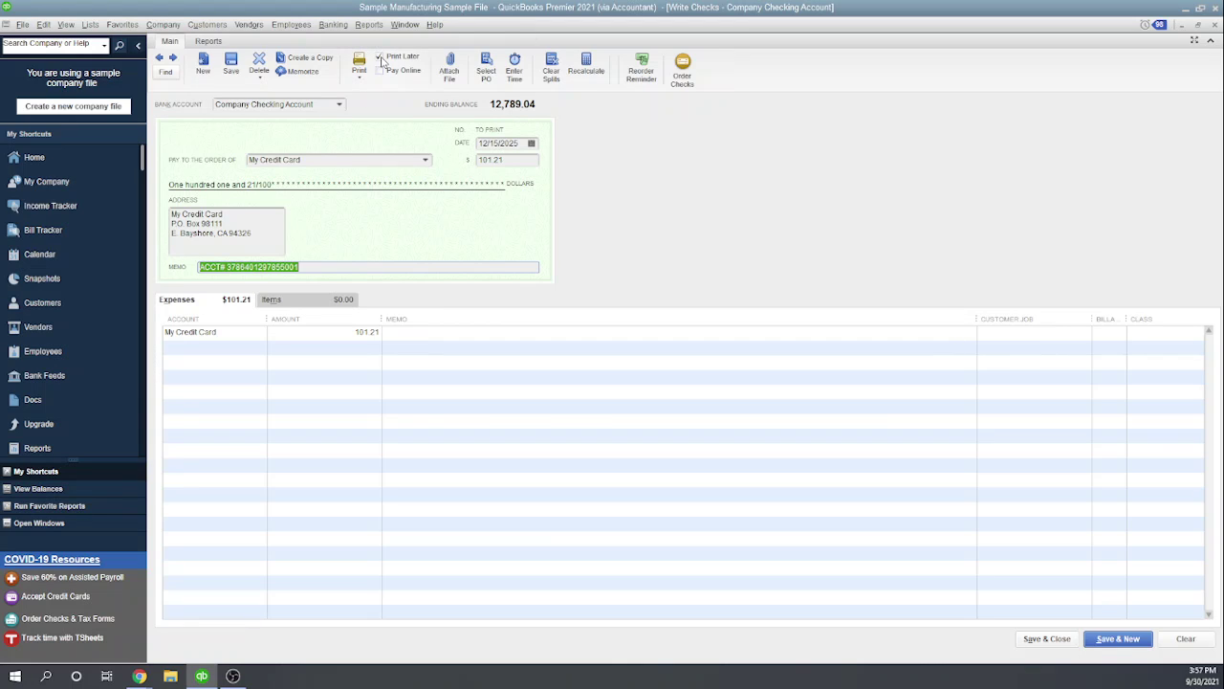
pyautogui.click(379, 57)
pyautogui.click(359, 80)
pyautogui.click(350, 88)
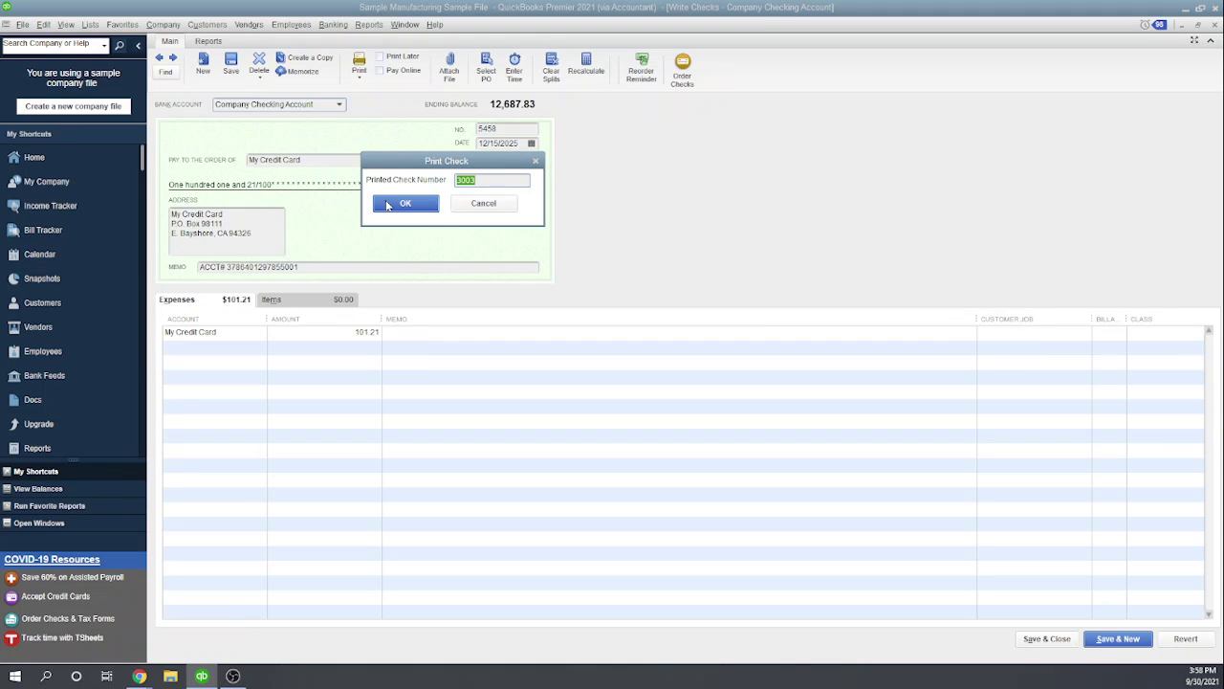
pyautogui.click(499, 204)
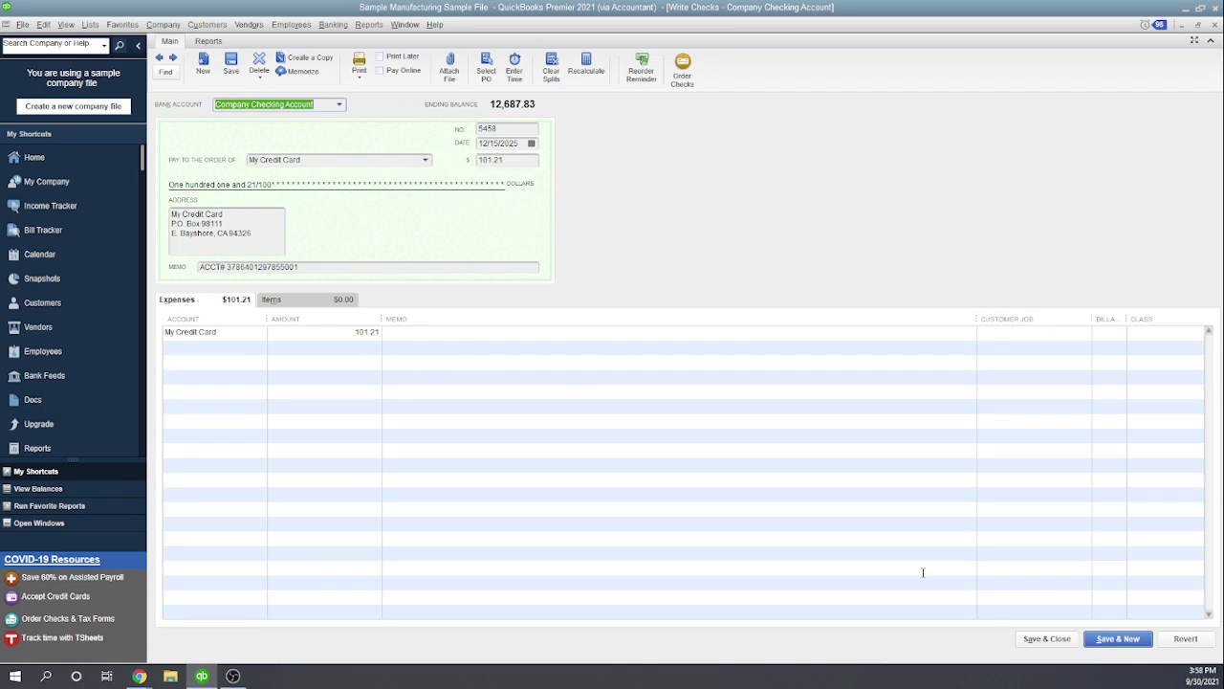